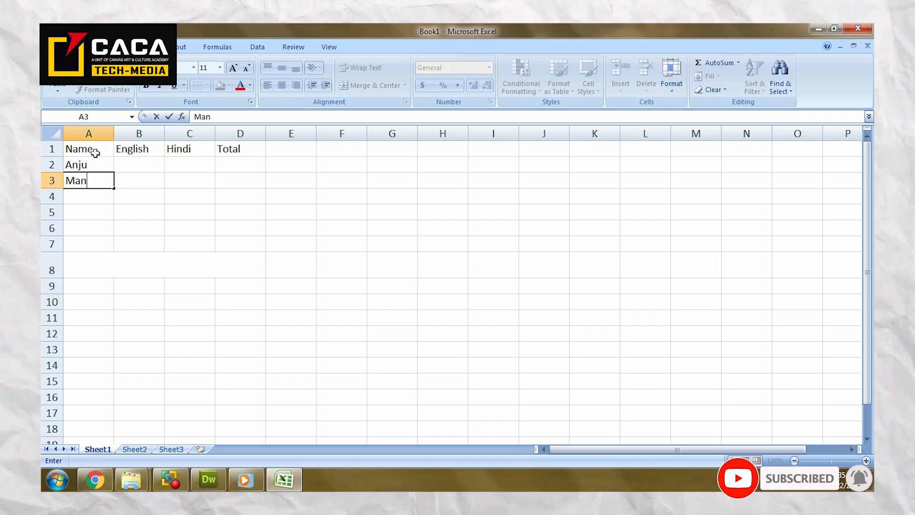
Step: Fill the Name column from A3 to A6 with the remaining students' names
{"action": "type", "text": "]"}
{"action": "key", "text": "Return"}
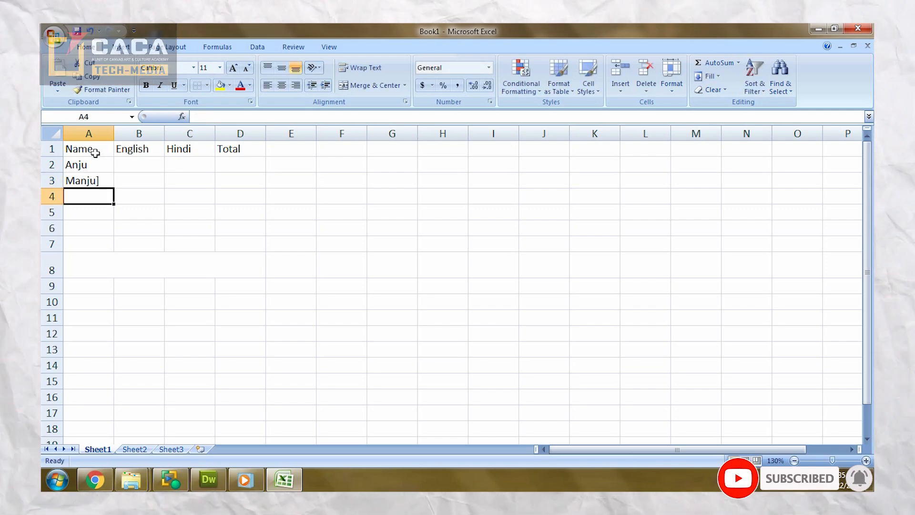
{"action": "type", "text": "Ranjana"}
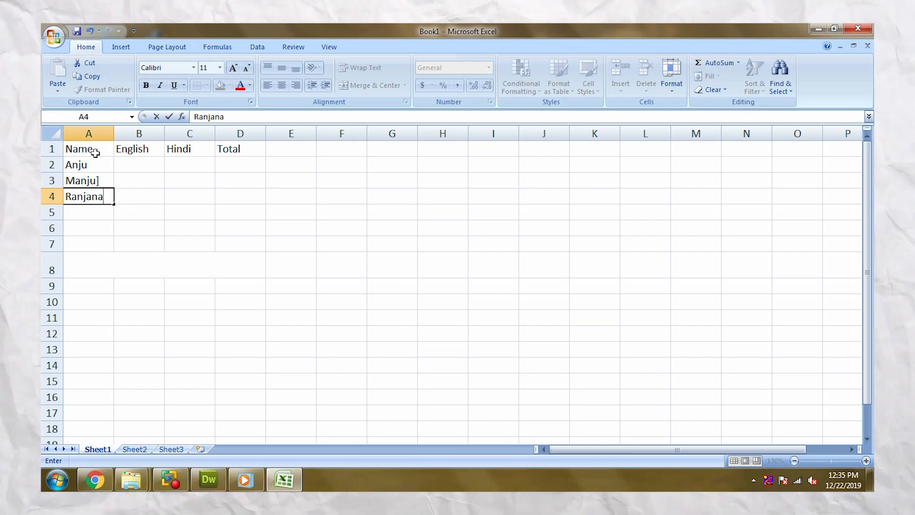
{"action": "key", "text": "Return"}
{"action": "type", "text": "Kirt"}
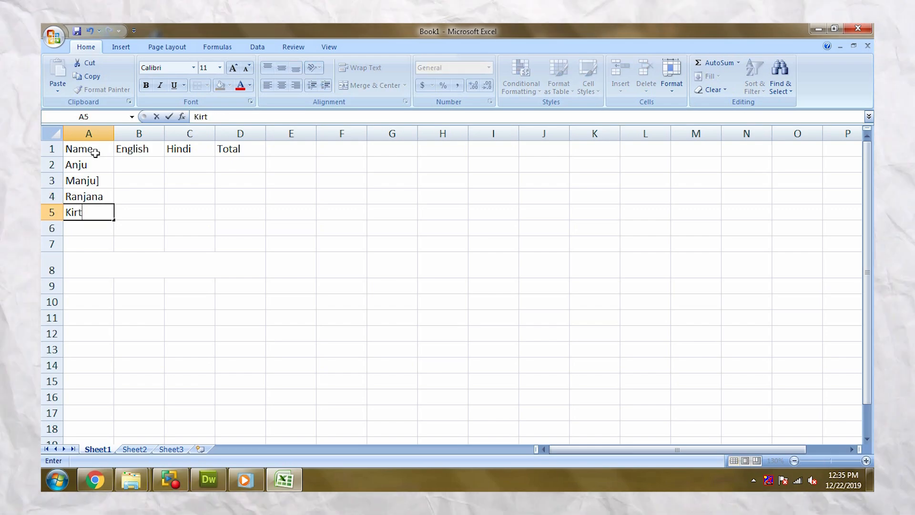
{"action": "type", "text": "i"}
{"action": "key", "text": "Return"}
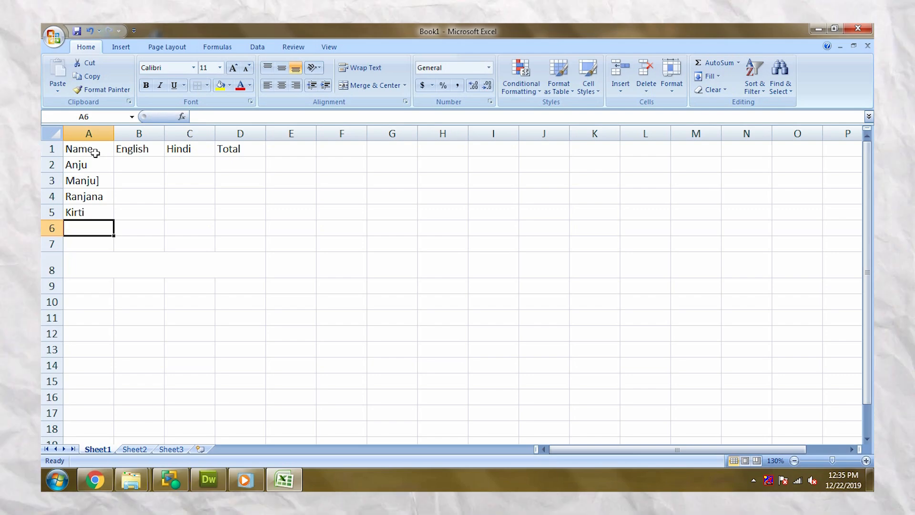
{"action": "type", "text": "Heman"}
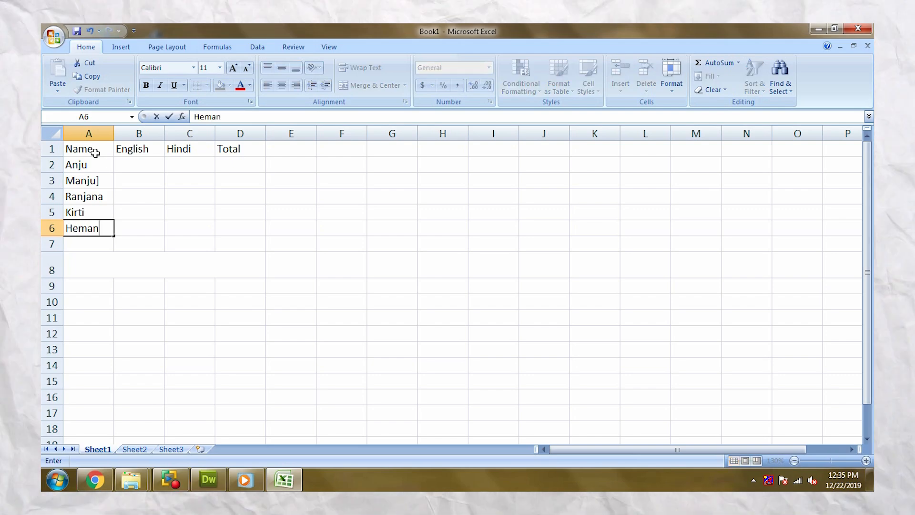
{"action": "type", "text": "t"}
{"action": "key", "text": "Return"}
Step: Enter the English marks 65, 76, 78, 56 and 77 in cells B2 to B6
{"action": "key", "text": "Down"}
{"action": "key", "text": "Up"}
{"action": "key", "text": "Up"}
{"action": "key", "text": "Up"}
{"action": "key", "text": "Up"}
{"action": "key", "text": "Up"}
{"action": "key", "text": "Up"}
{"action": "key", "text": "Right"}
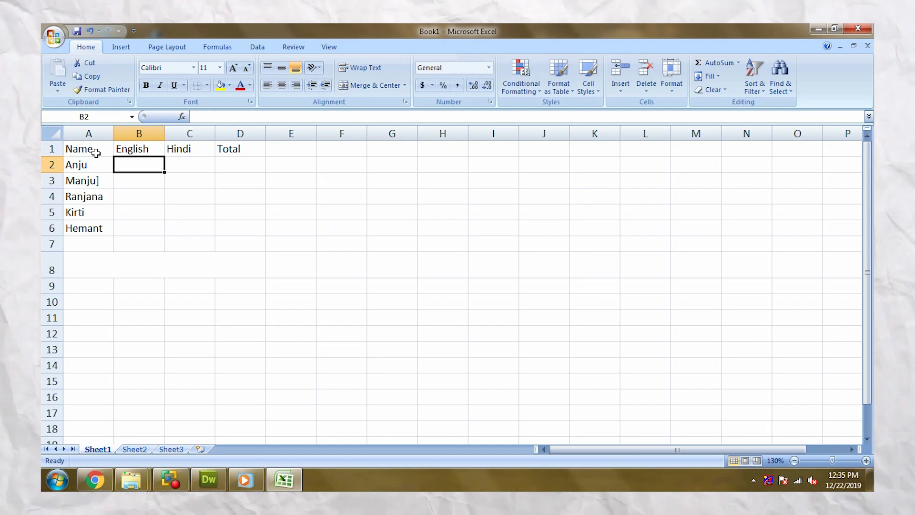
{"action": "type", "text": "65"}
{"action": "key", "text": "Return"}
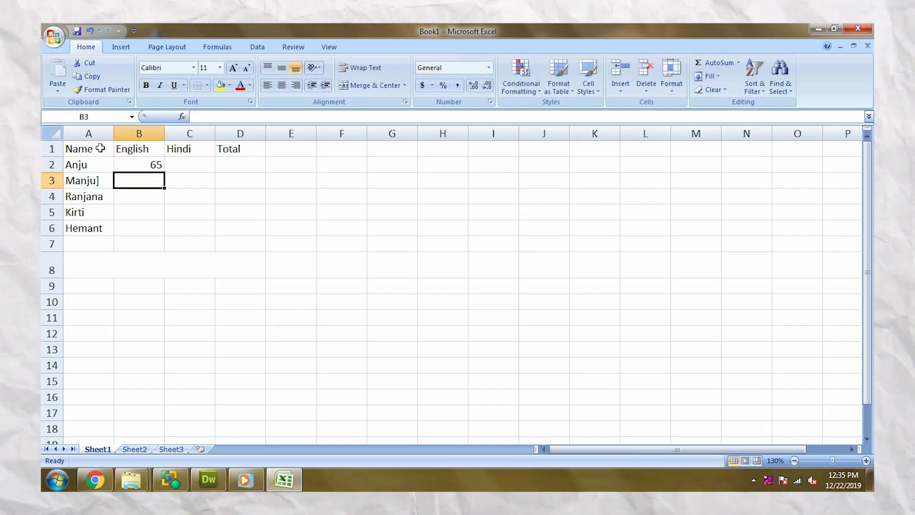
{"action": "type", "text": "76"}
{"action": "key", "text": "Return"}
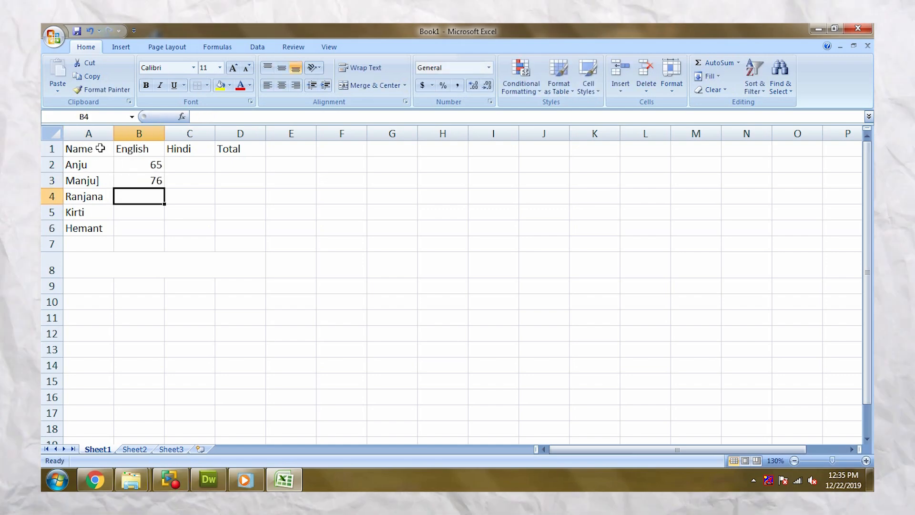
{"action": "type", "text": "78"}
{"action": "key", "text": "Return"}
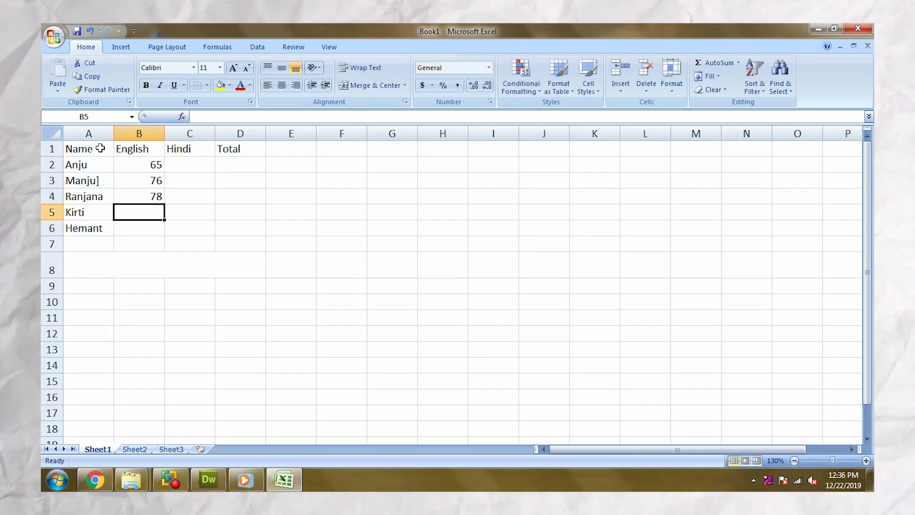
{"action": "type", "text": "56"}
{"action": "key", "text": "Return"}
{"action": "type", "text": "77"}
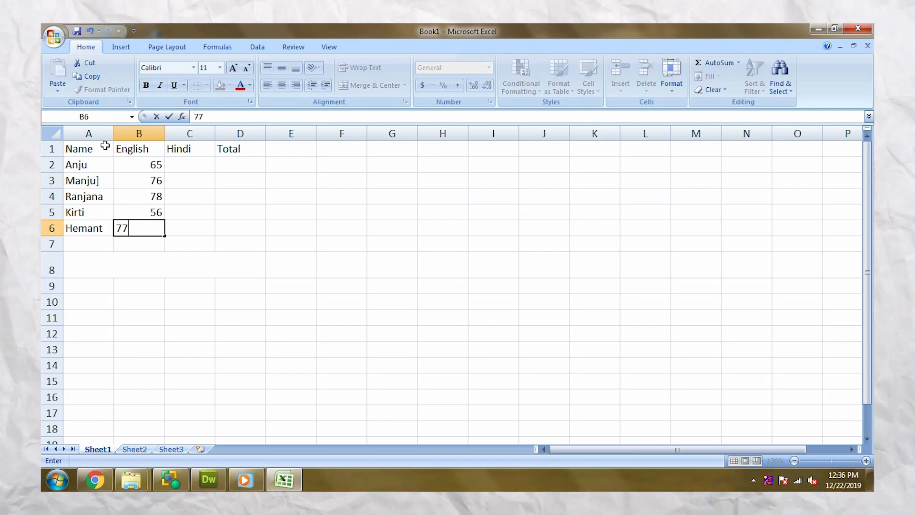
{"action": "key", "text": "Tab"}
Step: Enter the Hindi marks 70, 45, 66, 65 and 87 in cells C2 to C6
{"action": "key", "text": "Up"}
{"action": "key", "text": "Up"}
{"action": "key", "text": "Up"}
{"action": "key", "text": "Up"}
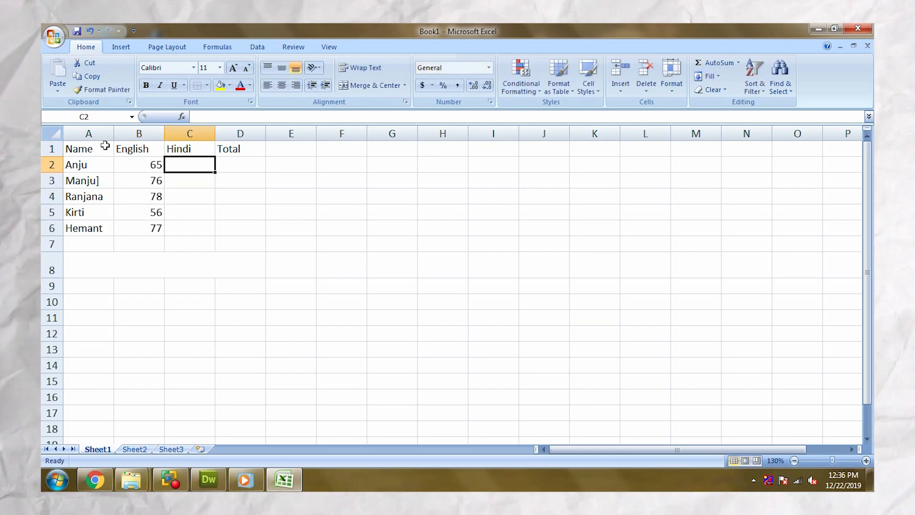
{"action": "type", "text": "70"}
{"action": "key", "text": "Return"}
{"action": "type", "text": "45"}
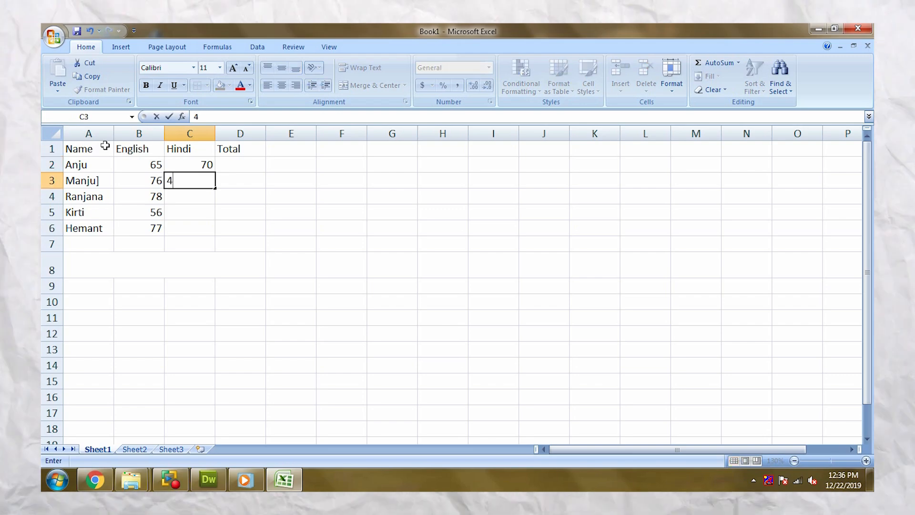
{"action": "key", "text": "Return"}
{"action": "type", "text": "66"}
{"action": "key", "text": "Return"}
{"action": "type", "text": "65"}
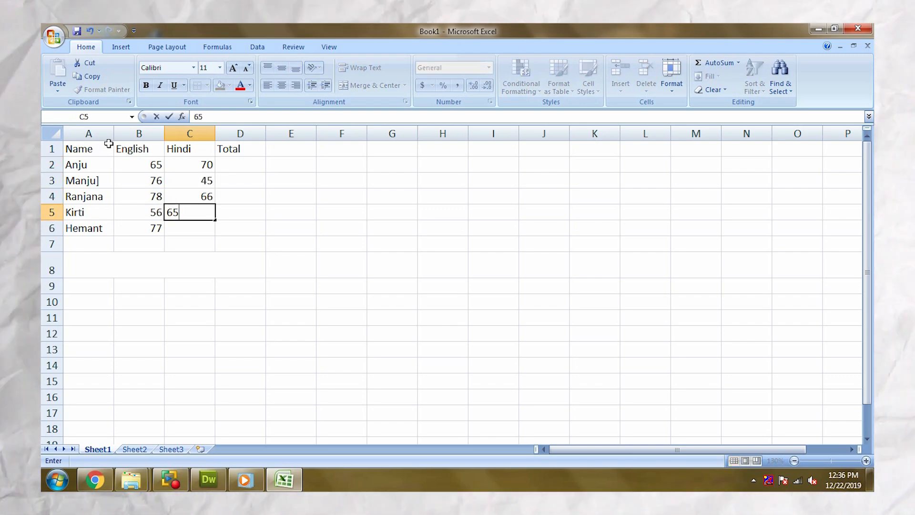
{"action": "key", "text": "Return"}
{"action": "type", "text": "87"}
{"action": "key", "text": "ctrl+Return"}
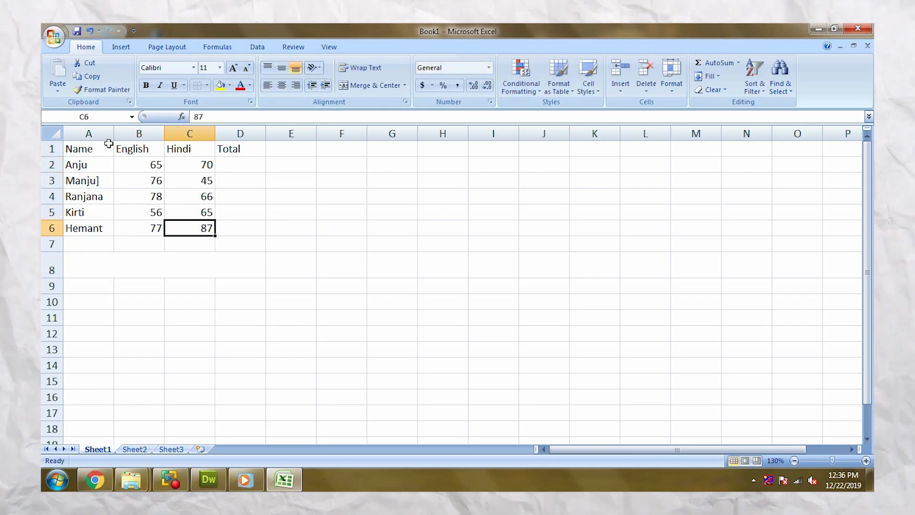
Step: Calculate the first student's total in D2 with the formula =SUM(B2:C2)
{"action": "key", "text": "Right"}
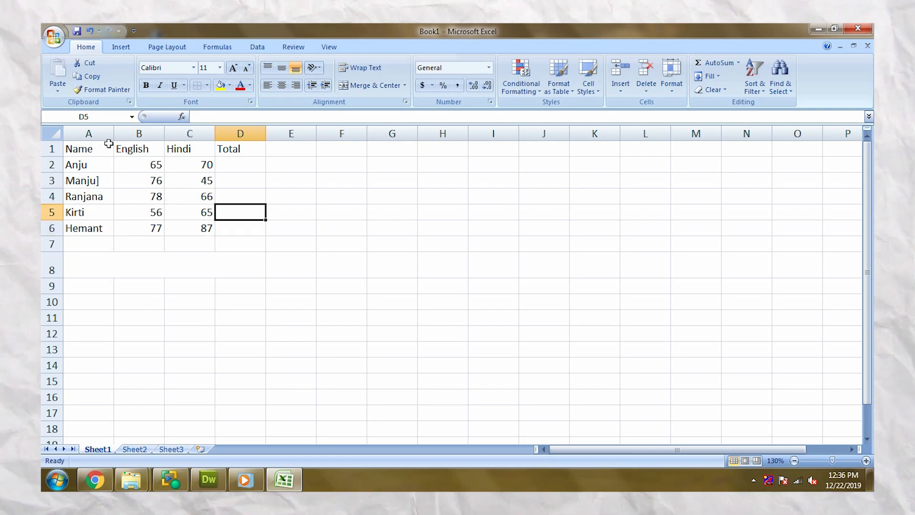
{"action": "key", "text": "Up"}
{"action": "key", "text": "Up"}
{"action": "type", "text": "="}
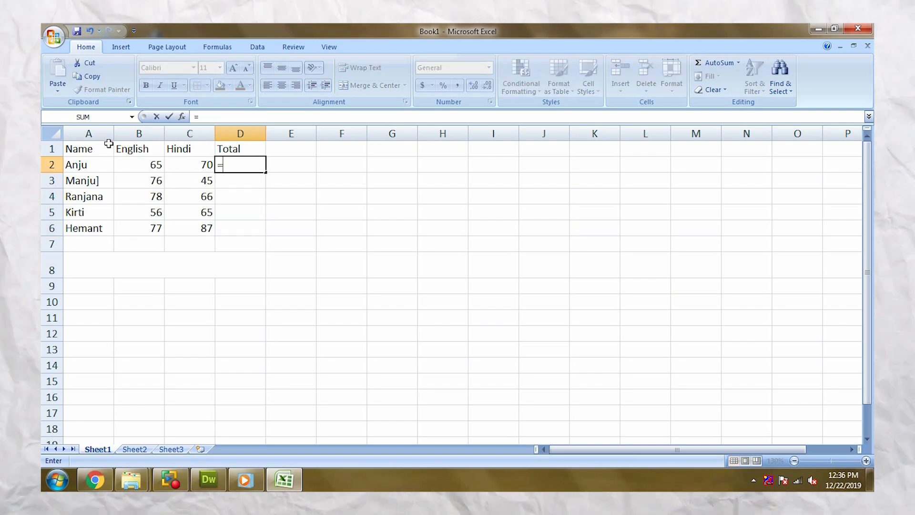
{"action": "type", "text": "SUM"}
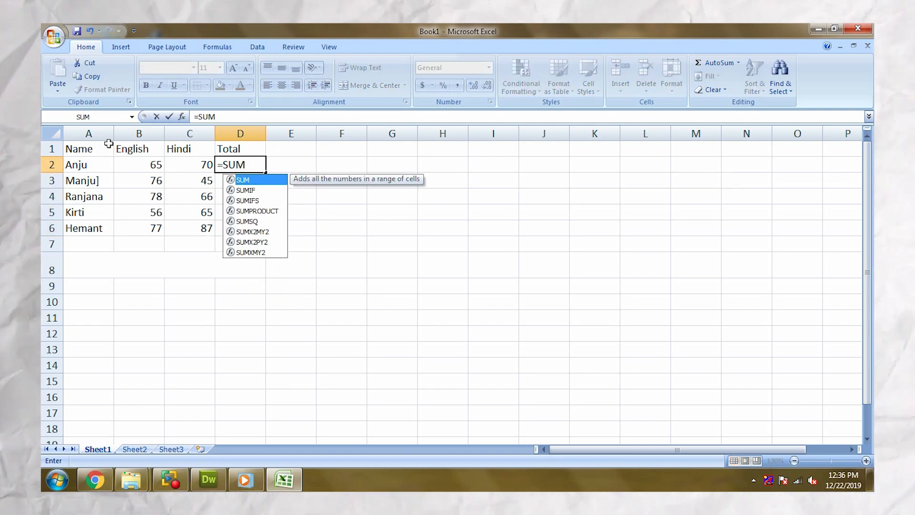
{"action": "type", "text": "("}
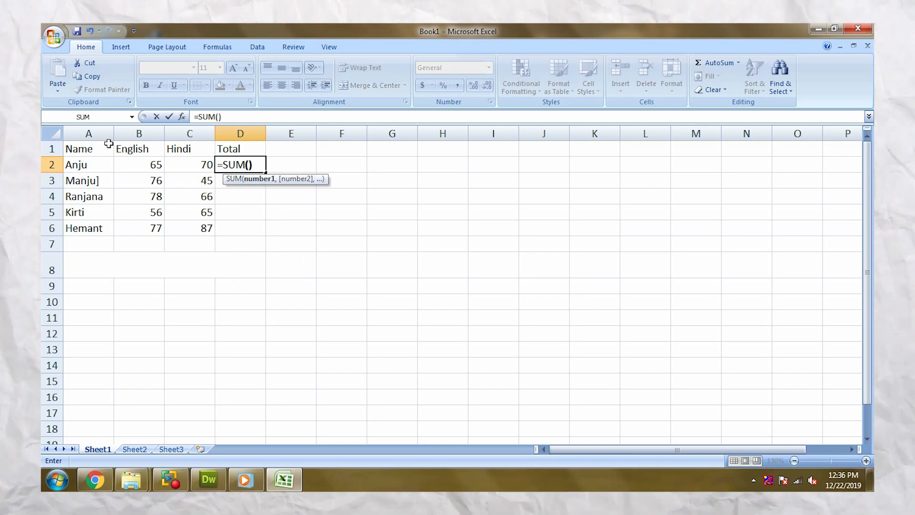
{"action": "type", "text": ")"}
{"action": "key", "text": "Return"}
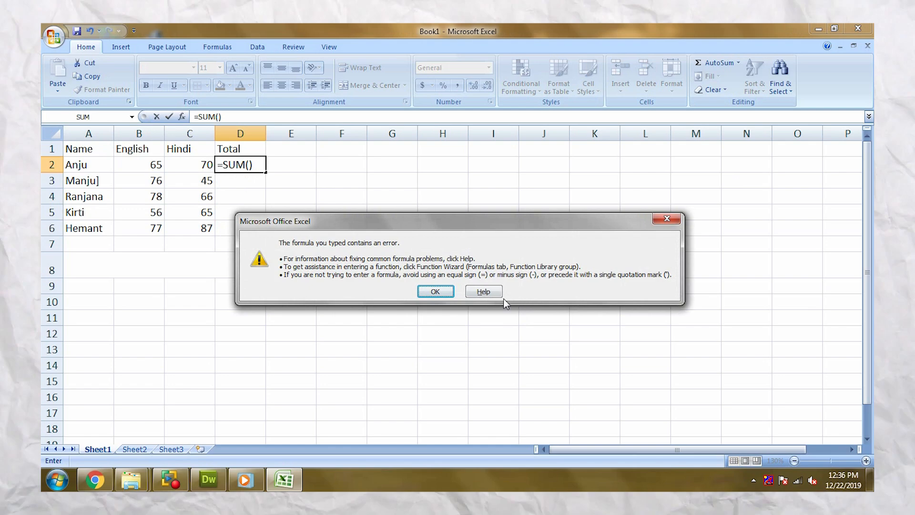
{"action": "key", "text": "Return"}
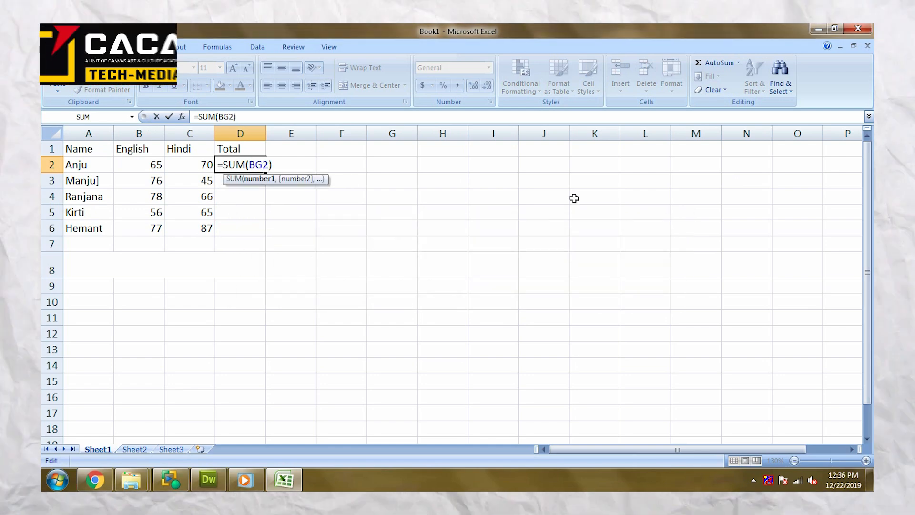
{"action": "key", "text": "BackSpace"}
{"action": "type", "text": "2:"}
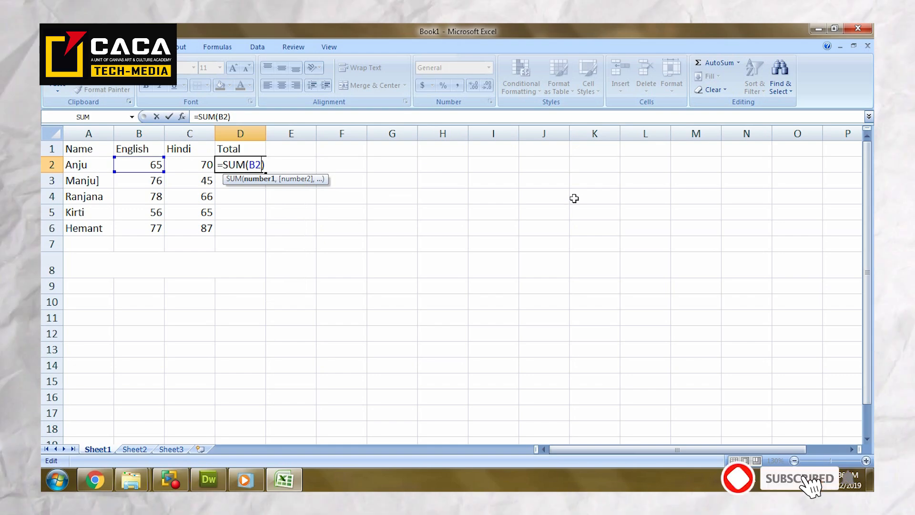
{"action": "type", "text": "C2"}
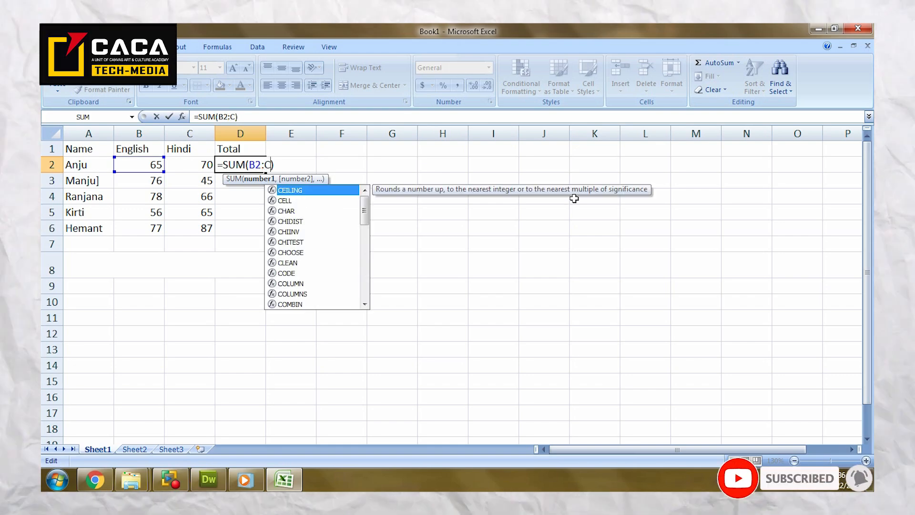
{"action": "key", "text": "Return"}
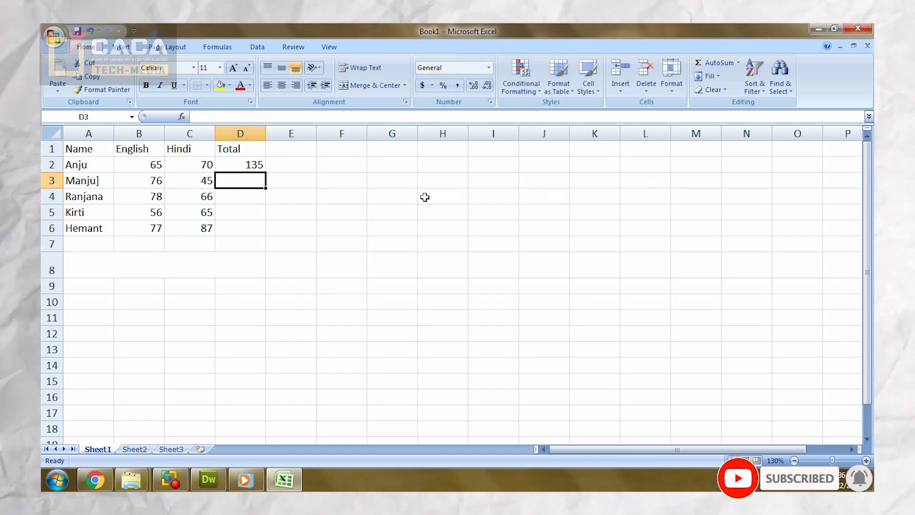
Step: Copy the total formula from D2 down through D6 for the other students
{"action": "left_click", "coordinate": [253, 168]}
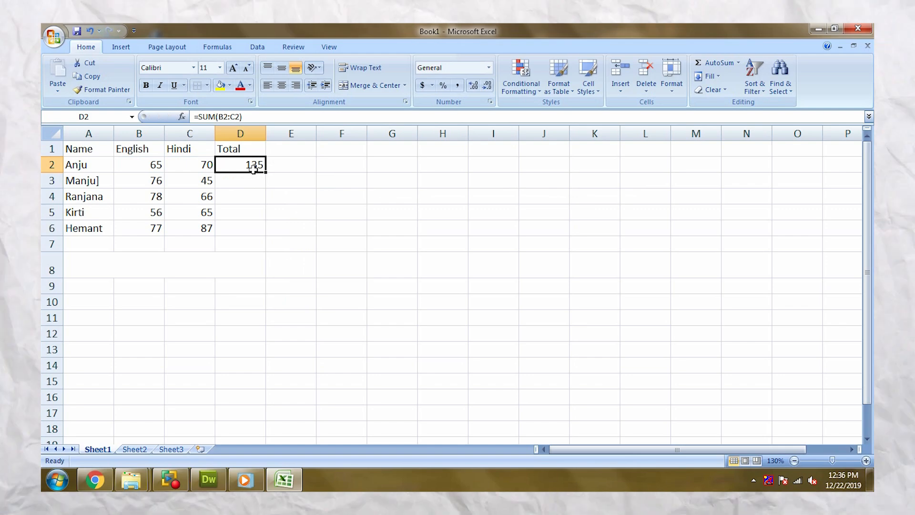
{"action": "left_click_drag", "start_coordinate": [253, 169], "coordinate": [253, 212]}
{"action": "key", "text": "shift+Down"}
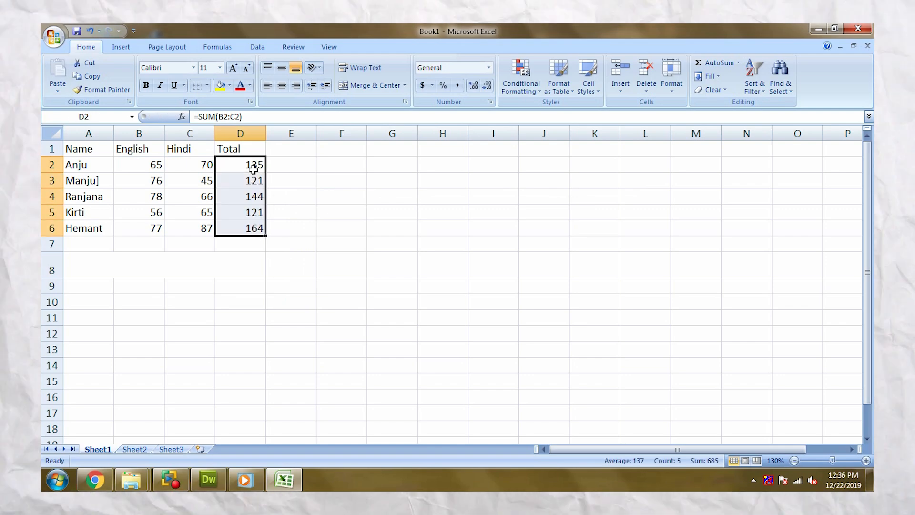
Step: Apply All Borders to the marks table in A1:D6
{"action": "left_click_drag", "start_coordinate": [89, 146], "coordinate": [229, 234]}
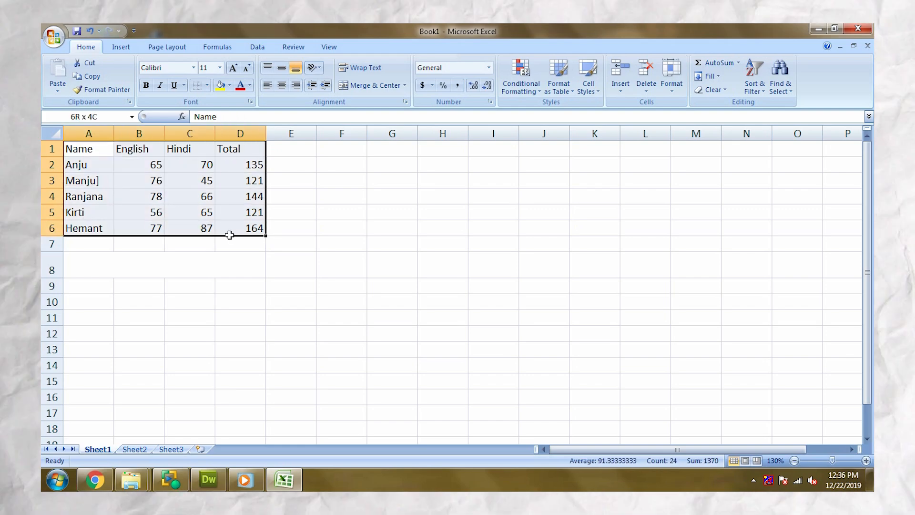
{"action": "left_click", "coordinate": [207, 85]}
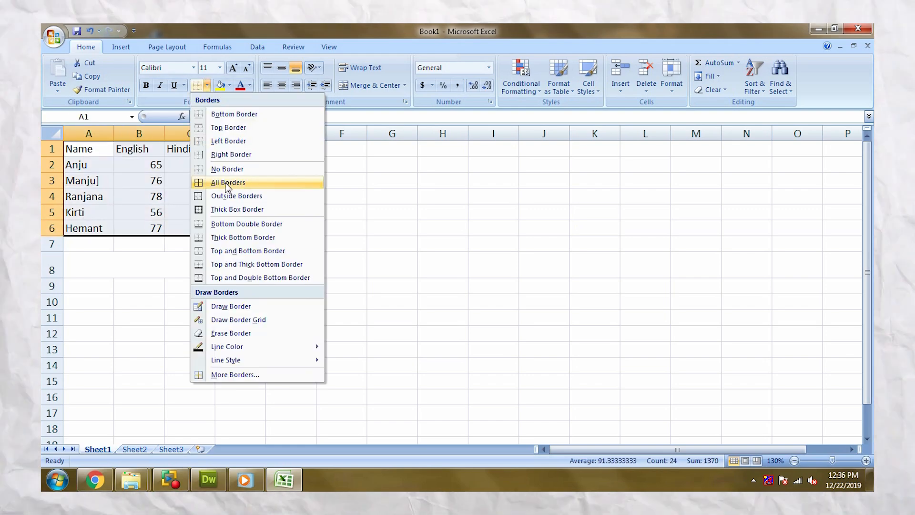
{"action": "left_click", "coordinate": [276, 182]}
Step: Enter the heading PIE CHART in the merged cell in row 8 below the table
{"action": "left_click", "coordinate": [145, 267]}
{"action": "double_click", "coordinate": [146, 267]}
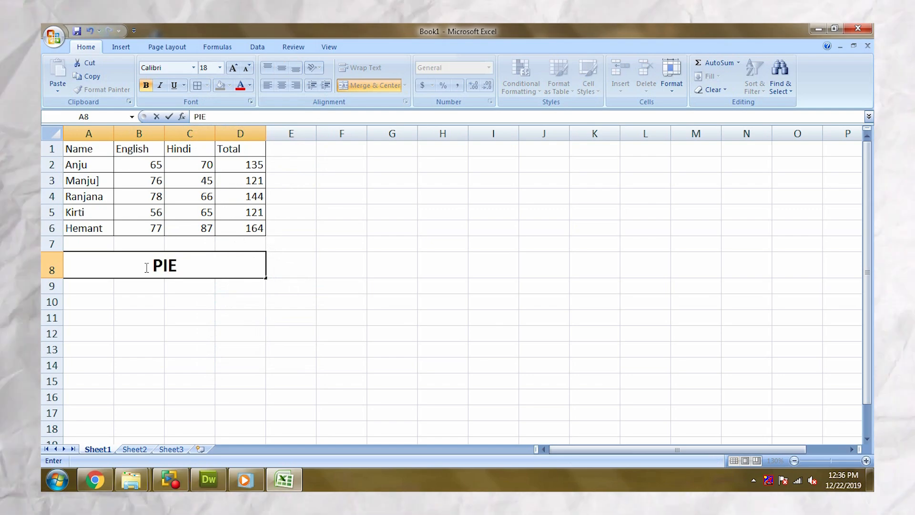
{"action": "type", "text": "PIE CHART"}
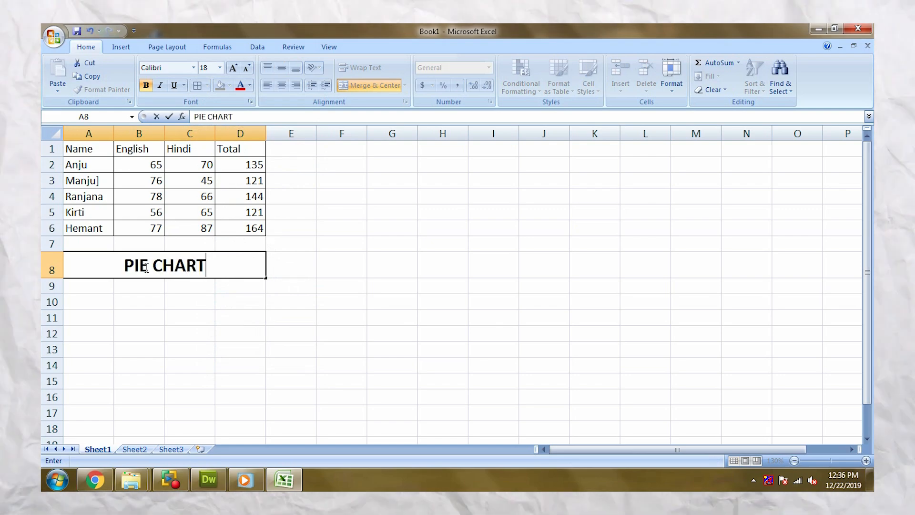
{"action": "key", "text": "Return"}
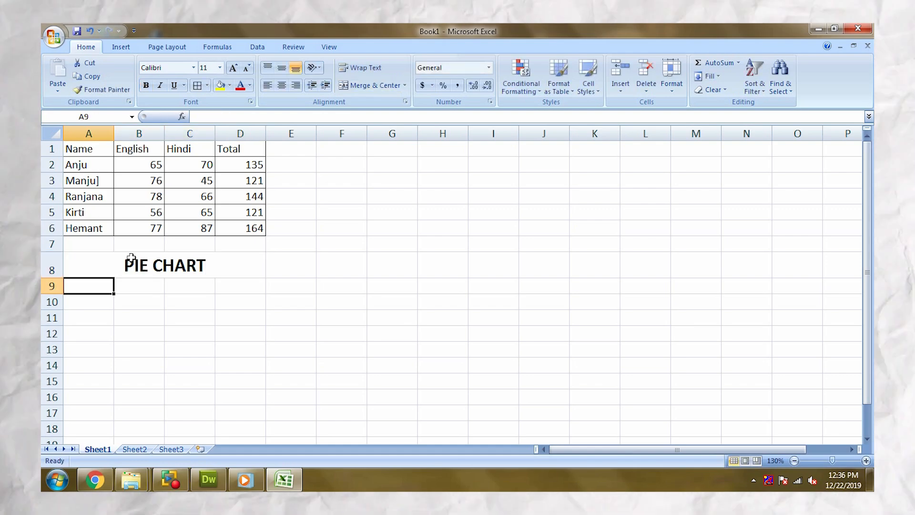
Step: Insert a basic 2-D pie chart based on the marks table A1:D6
{"action": "left_click", "coordinate": [232, 322]}
{"action": "left_click_drag", "start_coordinate": [95, 148], "coordinate": [226, 224]}
{"action": "left_click", "coordinate": [123, 47]}
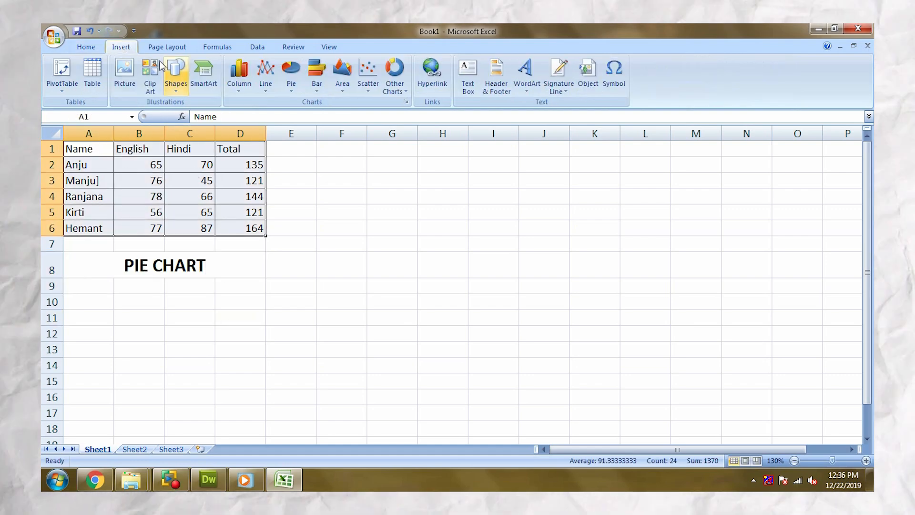
{"action": "left_click", "coordinate": [406, 101]}
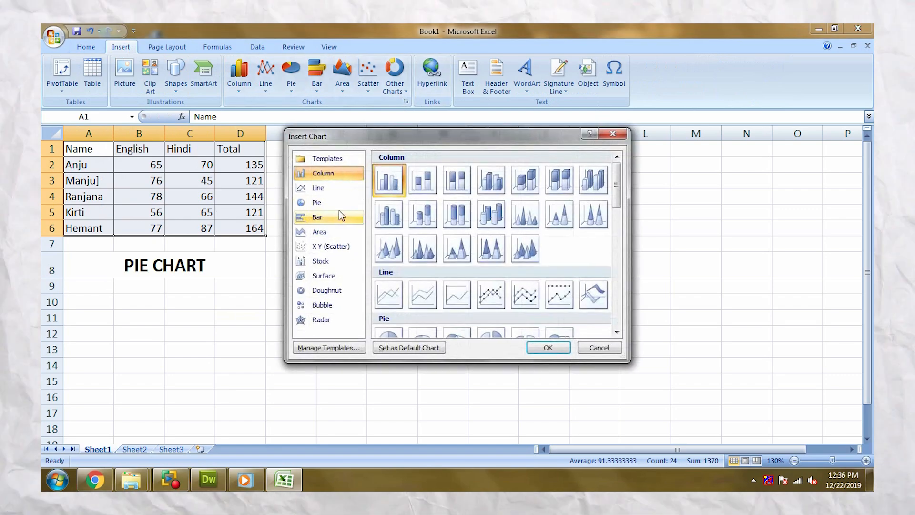
{"action": "left_click", "coordinate": [335, 202]}
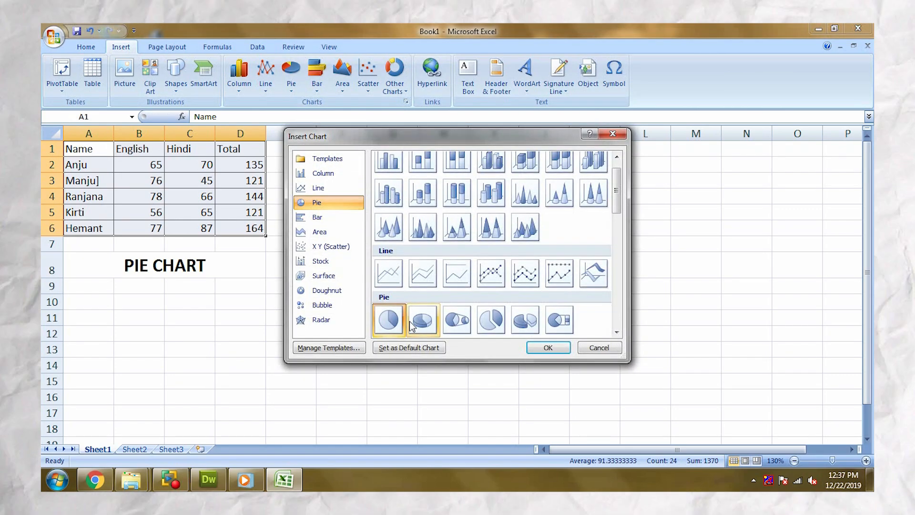
{"action": "left_click", "coordinate": [548, 348]}
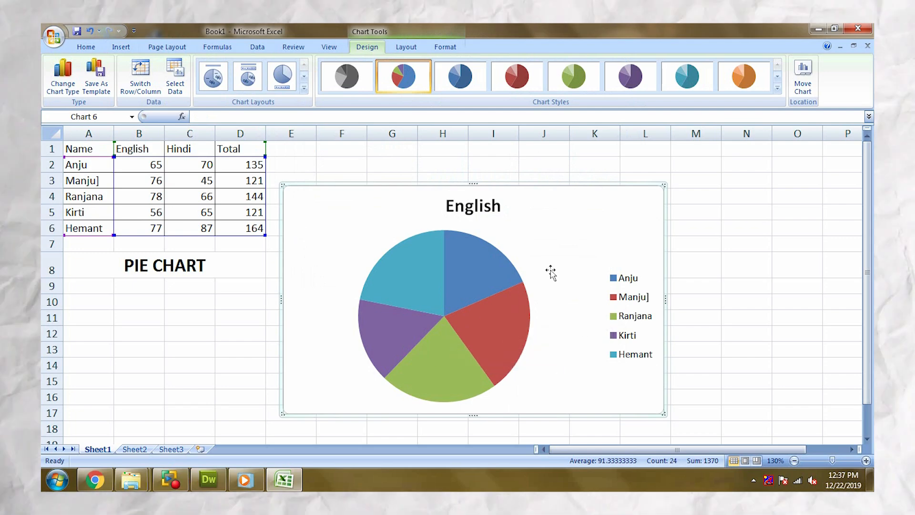
Step: Fill the pie chart's background area with dark gray
{"action": "left_click", "coordinate": [445, 47]}
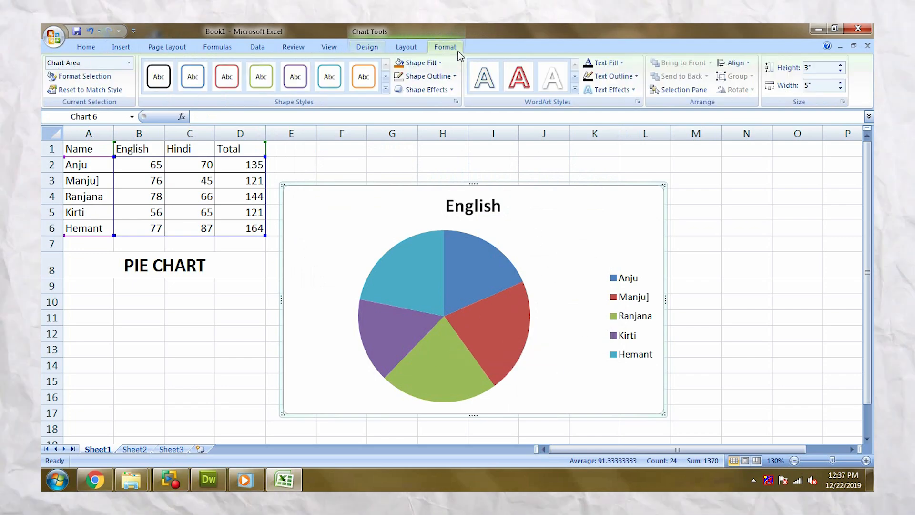
{"action": "left_click", "coordinate": [425, 64]}
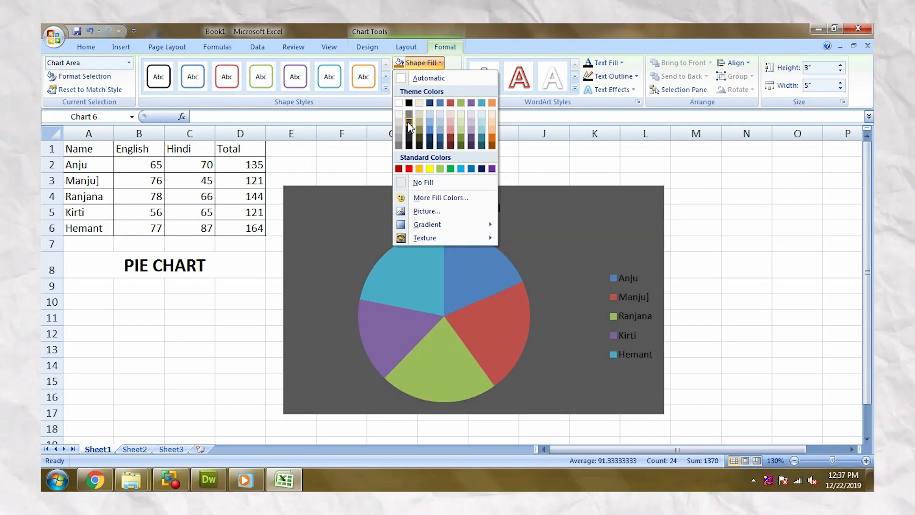
{"action": "left_click", "coordinate": [408, 114]}
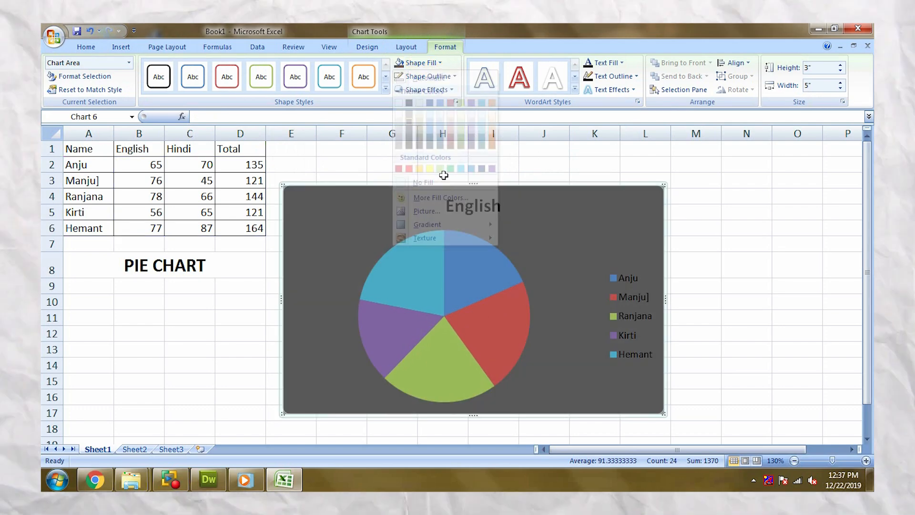
Step: Fill the pie slice of the student in row 6 with dark blue and the row 2 student's slice with black
{"action": "left_click", "coordinate": [428, 291]}
{"action": "left_click", "coordinate": [410, 278]}
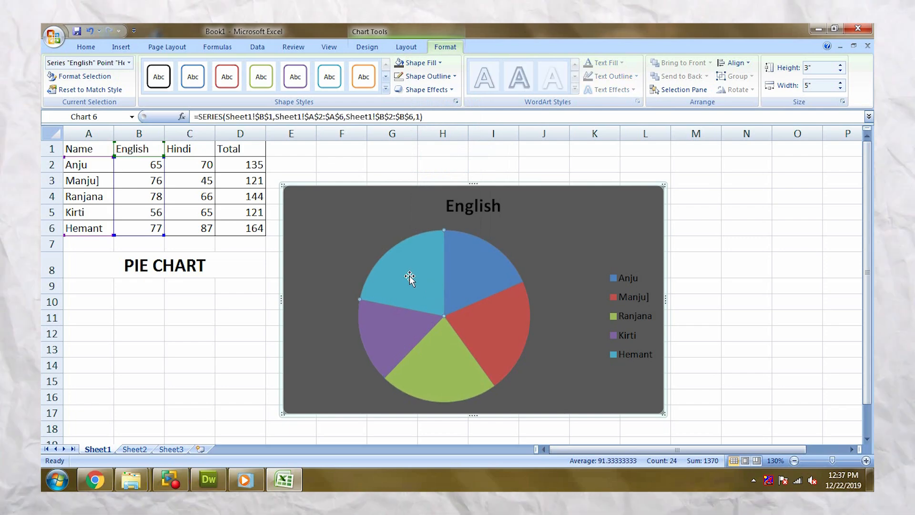
{"action": "left_click", "coordinate": [420, 63]}
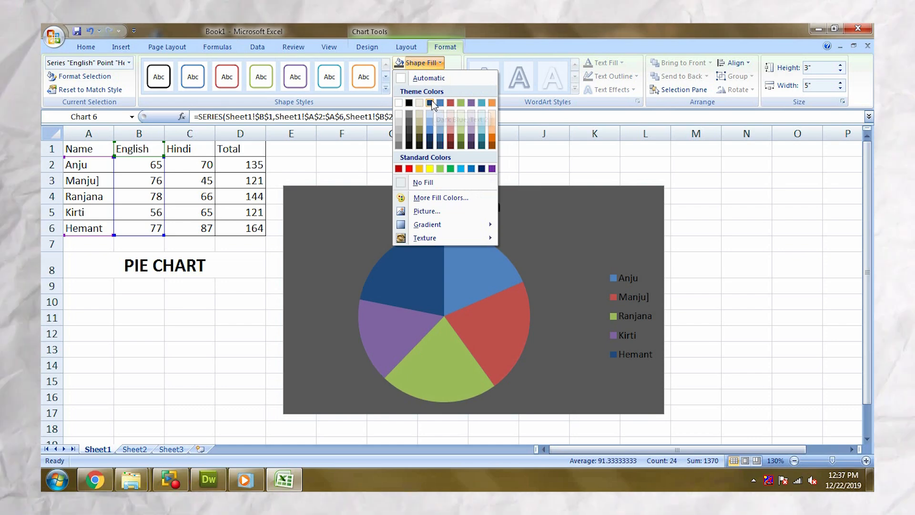
{"action": "left_click", "coordinate": [430, 102]}
{"action": "left_click", "coordinate": [462, 242]}
{"action": "left_click", "coordinate": [420, 63]}
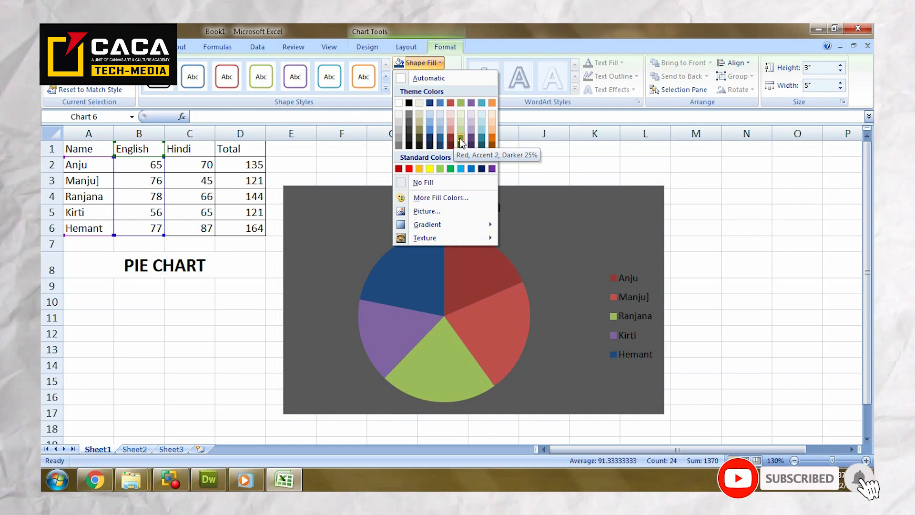
{"action": "left_click", "coordinate": [413, 140]}
Step: Fill the pie slice of the student in row 3 with green and the row 4 student's slice with dark red
{"action": "left_click", "coordinate": [479, 311]}
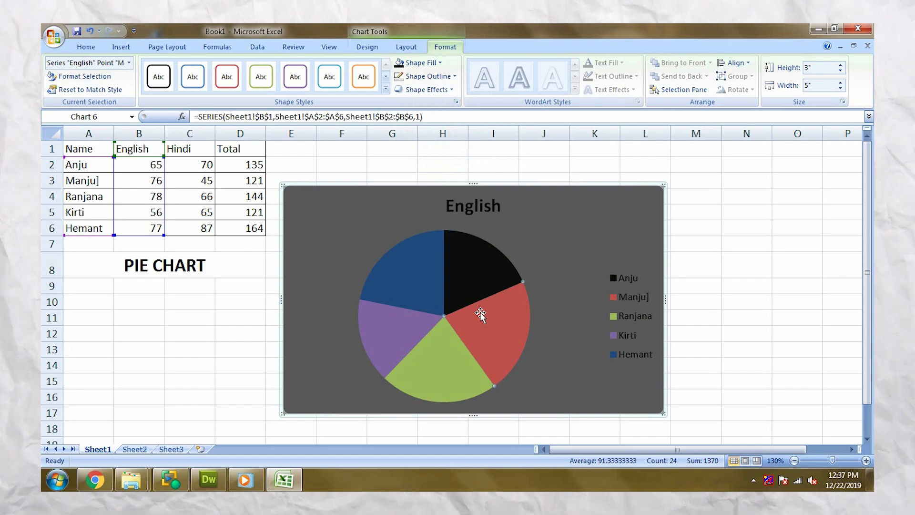
{"action": "left_click", "coordinate": [411, 63]}
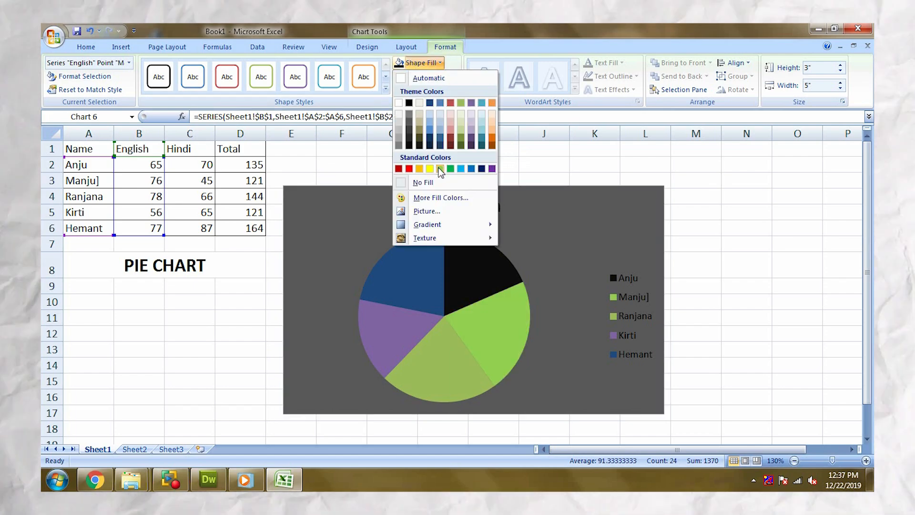
{"action": "left_click", "coordinate": [444, 167]}
{"action": "left_click", "coordinate": [446, 334]}
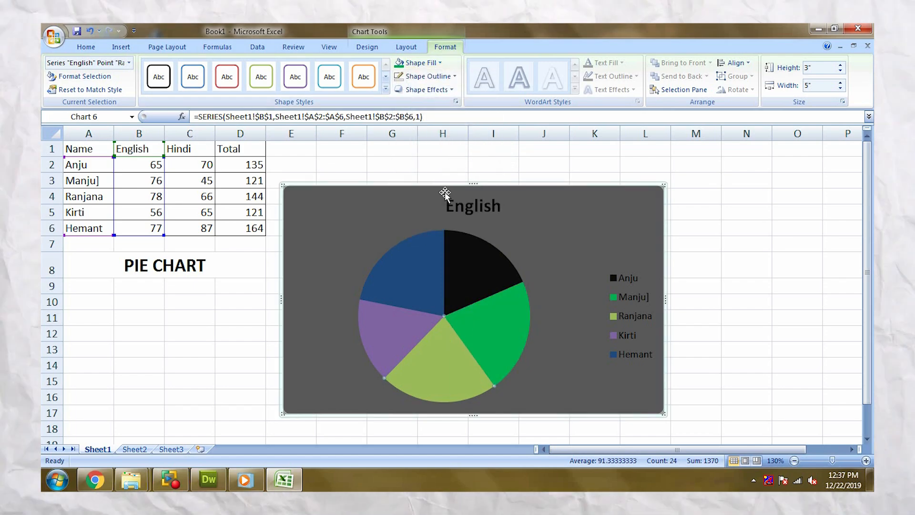
{"action": "left_click", "coordinate": [405, 63]}
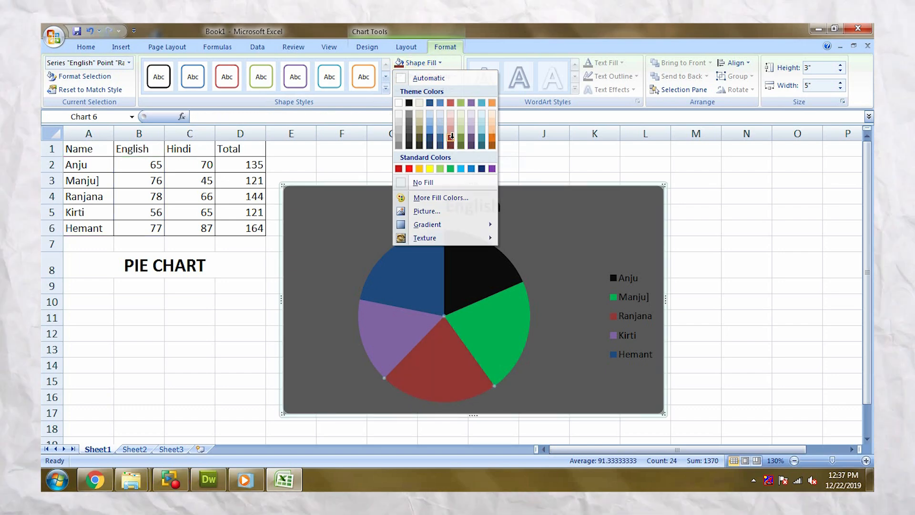
{"action": "left_click", "coordinate": [451, 144]}
Step: Fill the pie slice of the student in row 5 with the standard purple color
{"action": "left_click", "coordinate": [397, 340]}
{"action": "left_click", "coordinate": [420, 63]}
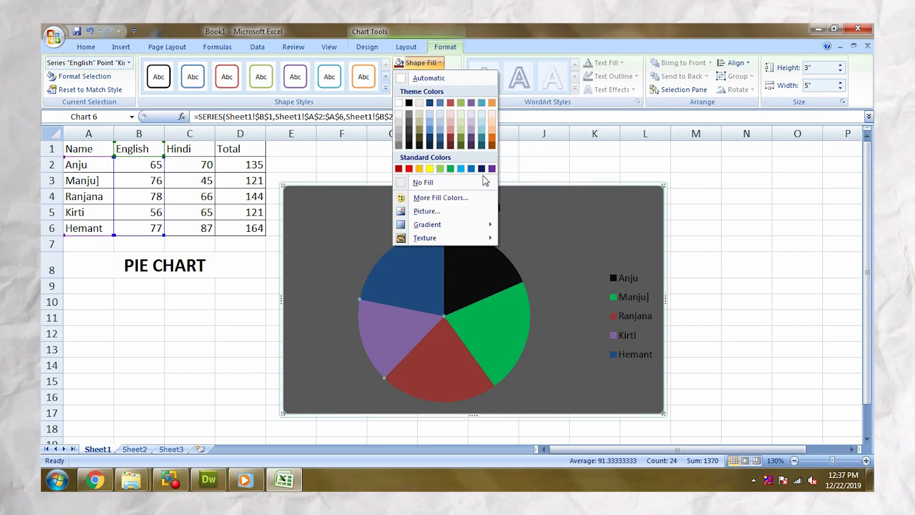
{"action": "left_click", "coordinate": [491, 168]}
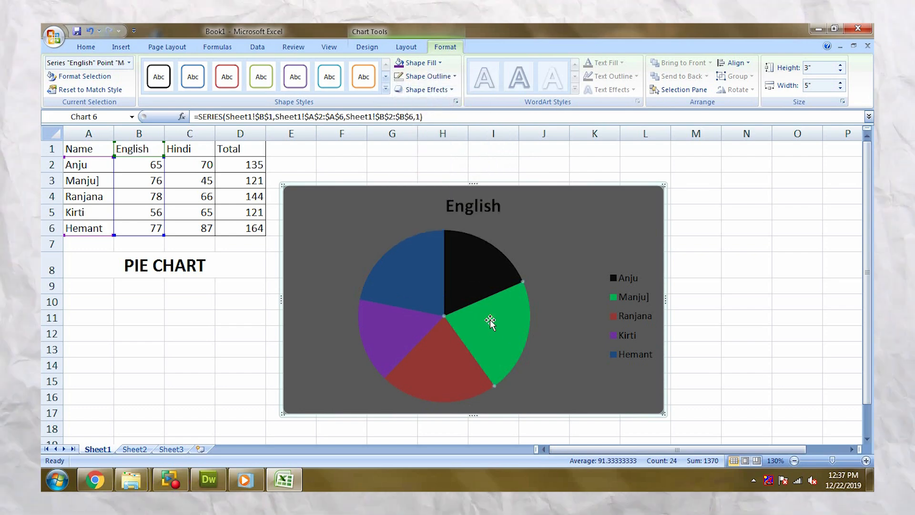
Step: Apply the multicolored beveled chart style with a black background to the whole pie chart
{"action": "left_click", "coordinate": [543, 216]}
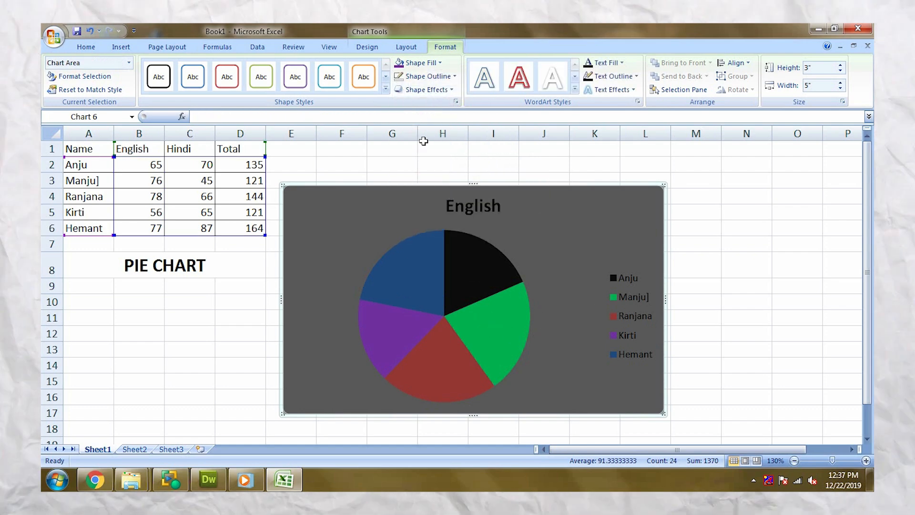
{"action": "left_click", "coordinate": [365, 46]}
{"action": "left_click", "coordinate": [777, 95]}
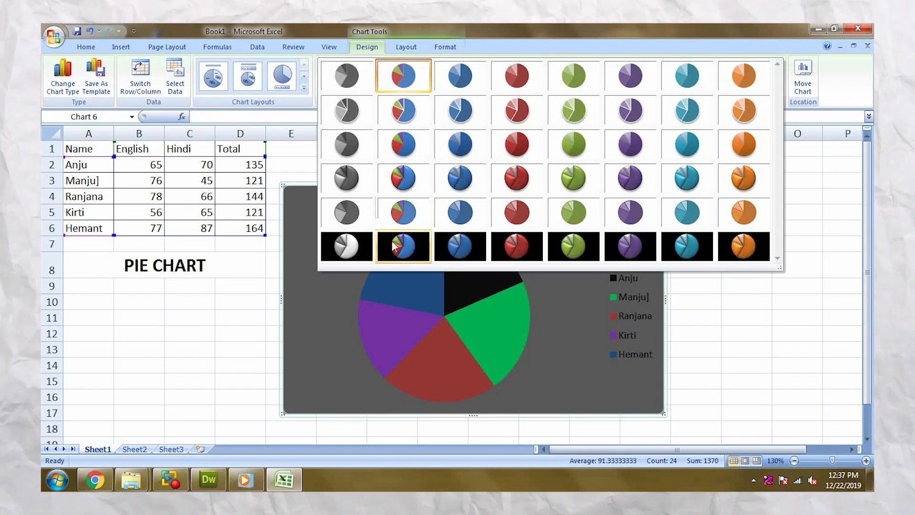
{"action": "left_click", "coordinate": [391, 250]}
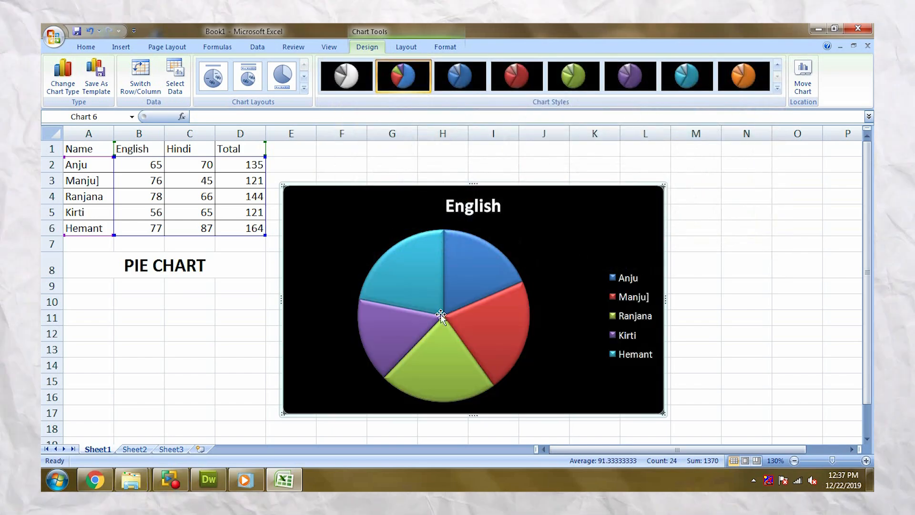
Step: Fill the row 6 student's pie slice with standard blue and the row 2 student's slice with black
{"action": "left_click", "coordinate": [428, 307]}
{"action": "left_click", "coordinate": [423, 250]}
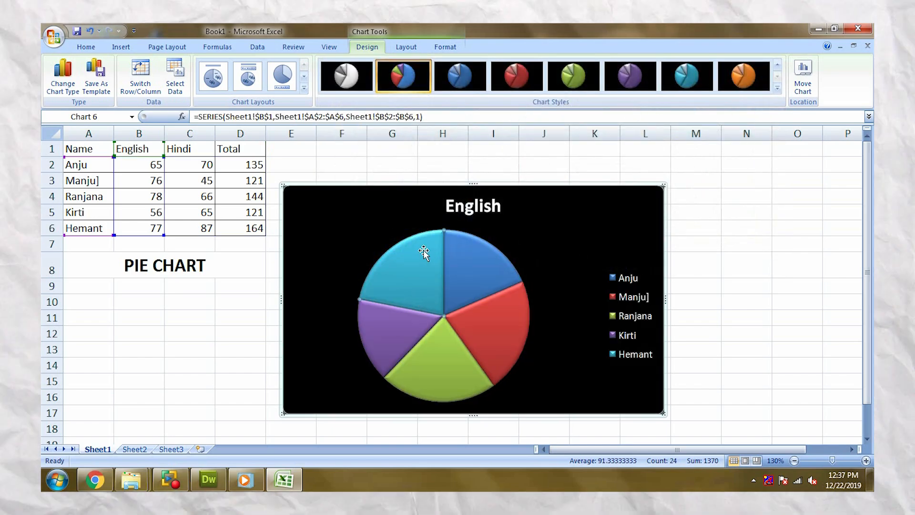
{"action": "left_click", "coordinate": [445, 47]}
{"action": "left_click", "coordinate": [439, 63]}
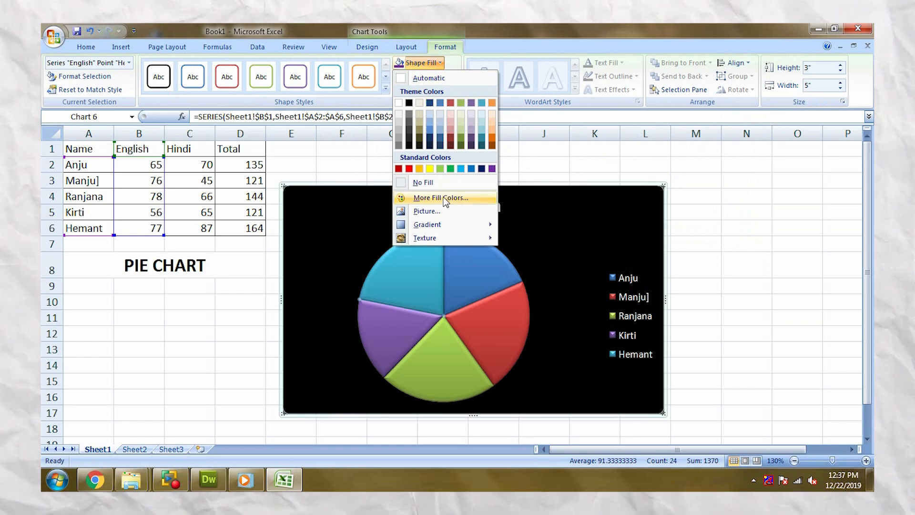
{"action": "left_click", "coordinate": [471, 168]}
{"action": "left_click", "coordinate": [481, 299]}
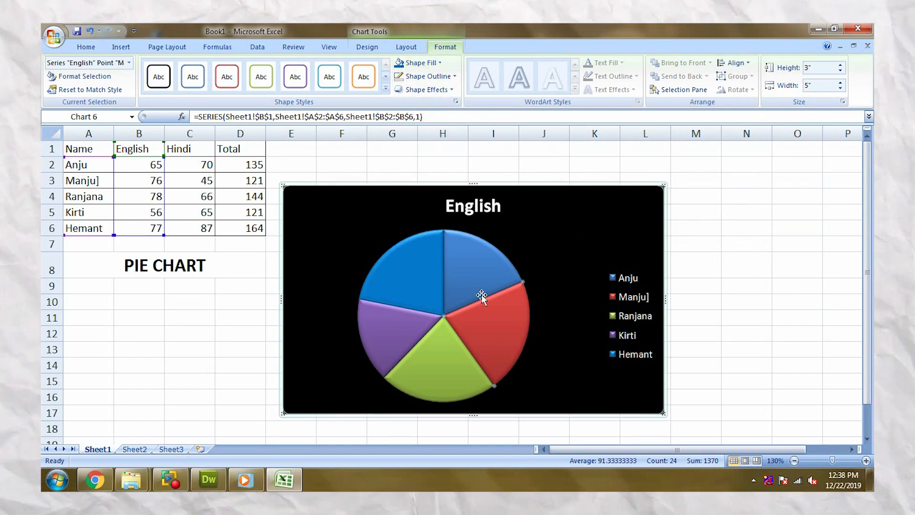
{"action": "left_click", "coordinate": [418, 62]}
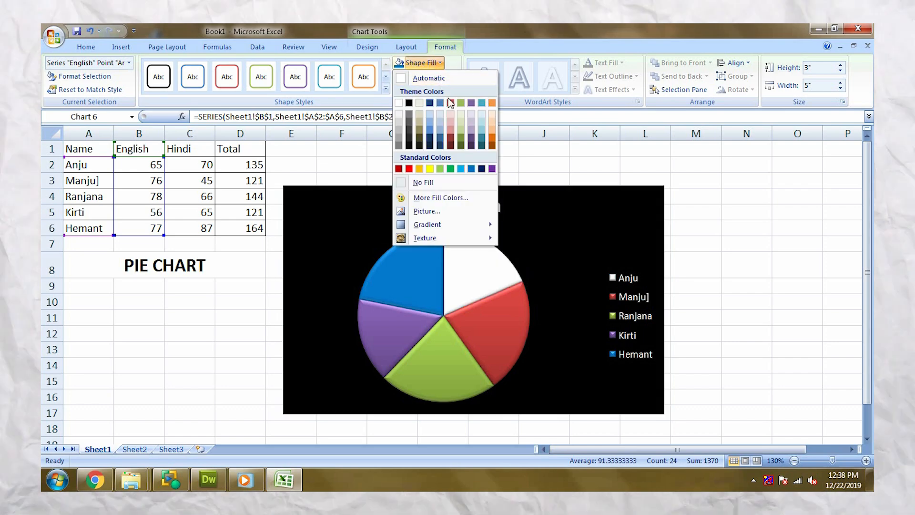
{"action": "left_click", "coordinate": [409, 103]}
Step: Fill the chart area behind the pie with medium gray
{"action": "left_click", "coordinate": [535, 227]}
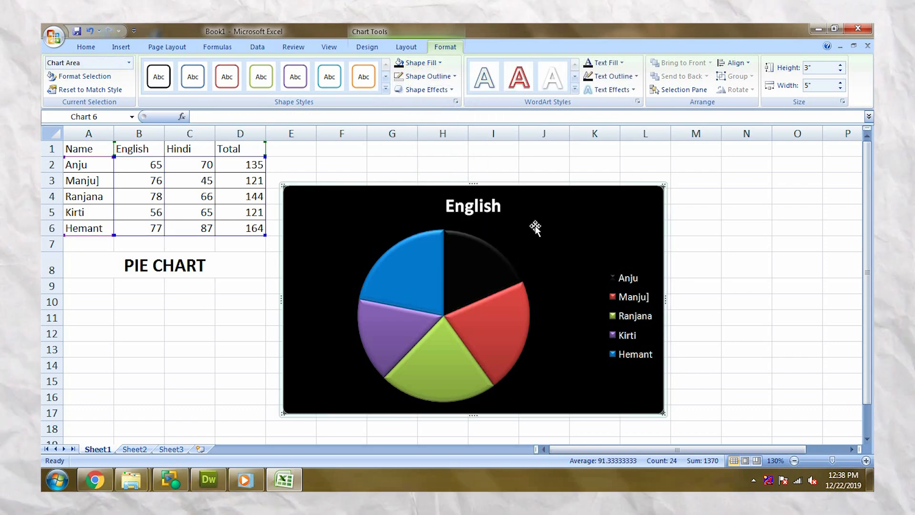
{"action": "left_click", "coordinate": [418, 62]}
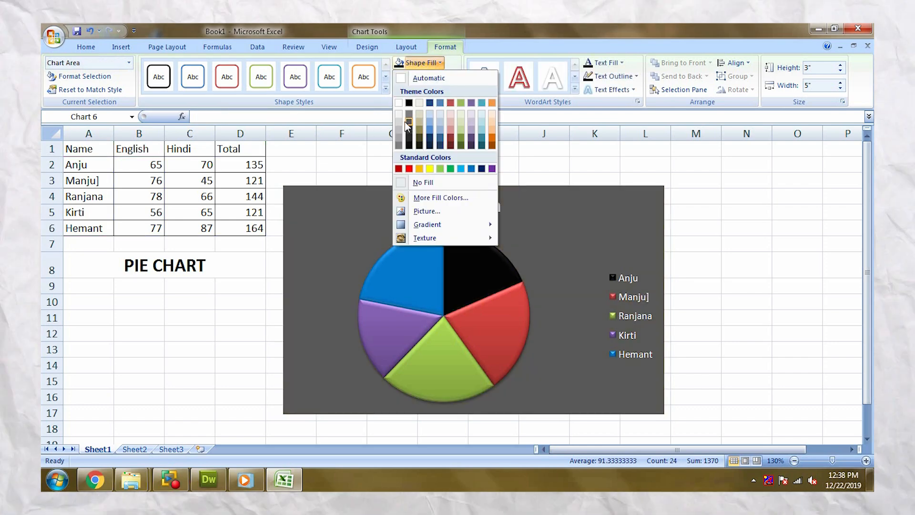
{"action": "left_click", "coordinate": [408, 118]}
{"action": "left_click", "coordinate": [490, 310]}
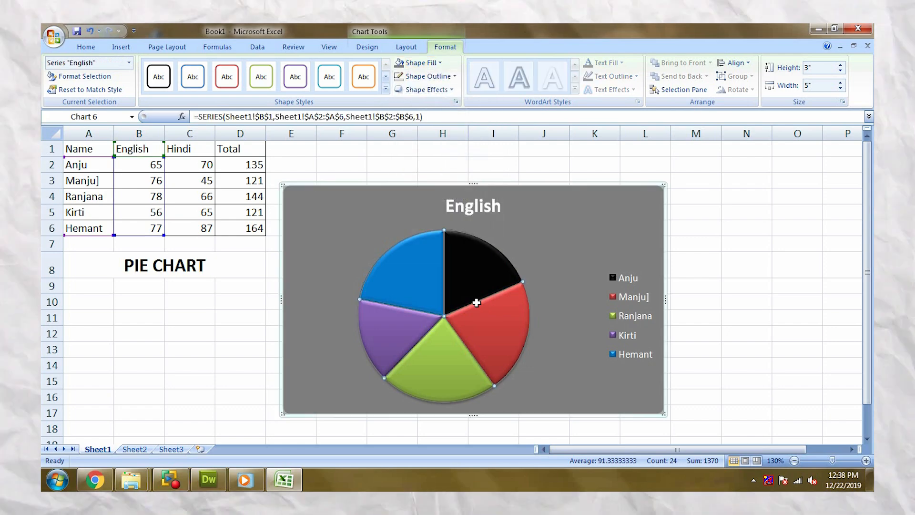
{"action": "left_click", "coordinate": [428, 62]}
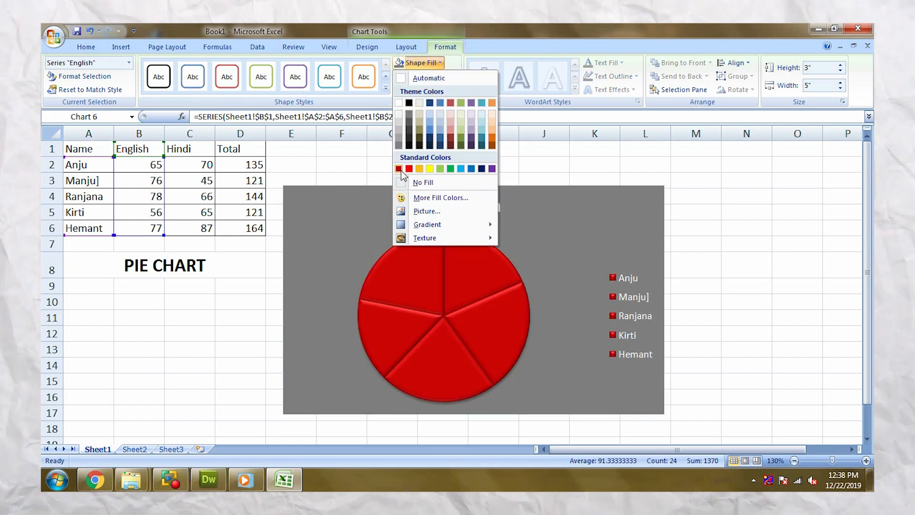
{"action": "key", "text": "Escape"}
{"action": "left_click", "coordinate": [369, 29]}
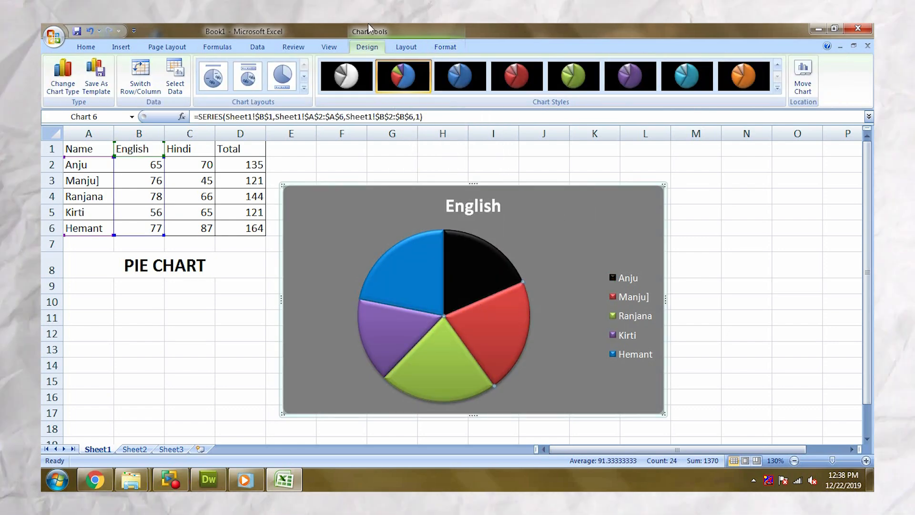
{"action": "left_click", "coordinate": [445, 47]}
Step: Pull the pie slices outward one by one so that all five are separated by gaps
{"action": "left_click_drag", "start_coordinate": [503, 350], "coordinate": [524, 350]}
{"action": "left_click", "coordinate": [453, 359]}
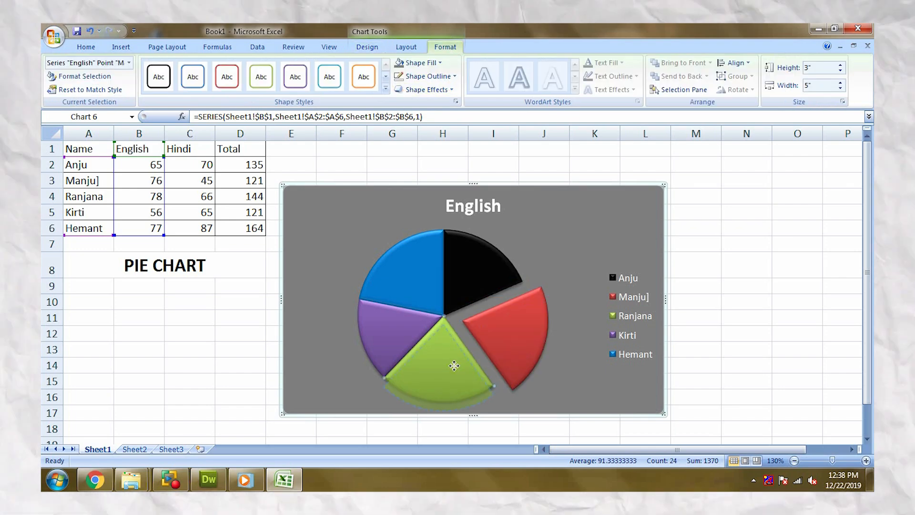
{"action": "left_click_drag", "start_coordinate": [453, 359], "coordinate": [450, 370]}
{"action": "left_click", "coordinate": [405, 343]}
{"action": "left_click_drag", "start_coordinate": [405, 343], "coordinate": [388, 339]}
{"action": "left_click_drag", "start_coordinate": [414, 292], "coordinate": [470, 262]}
Step: Fill the row 3 student's pie slice with standard dark red and the row 4 student's slice with standard green
{"action": "left_click", "coordinate": [500, 333]}
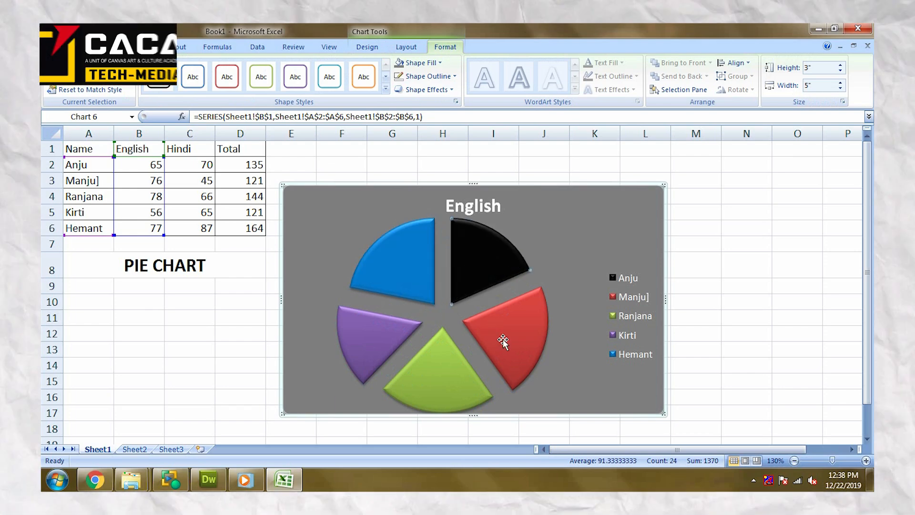
{"action": "left_click", "coordinate": [420, 63]}
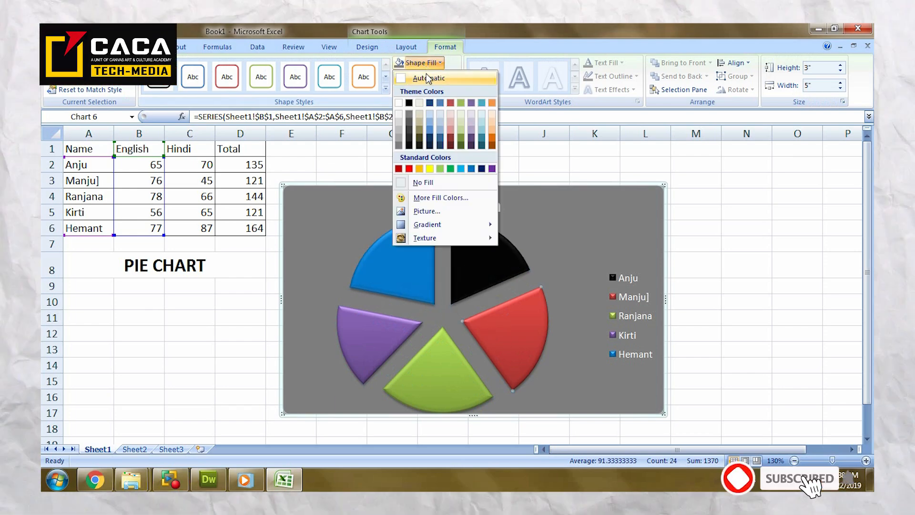
{"action": "left_click", "coordinate": [399, 169]}
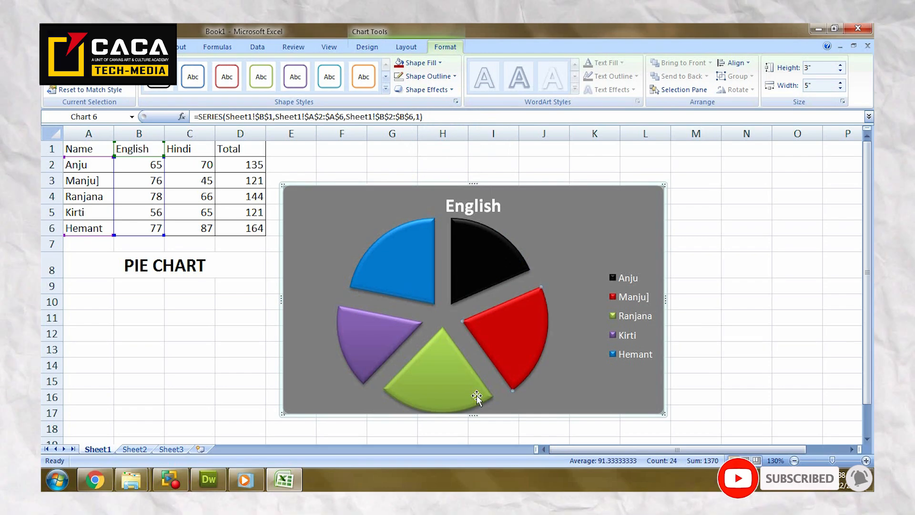
{"action": "left_click", "coordinate": [420, 62]}
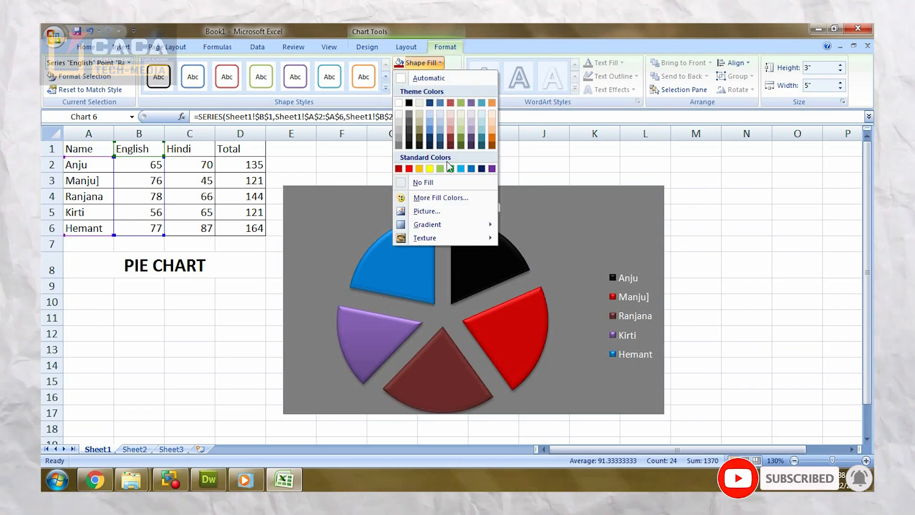
{"action": "left_click", "coordinate": [450, 169]}
Step: Fill the exploded pie slice of the student in row 5 with standard purple
{"action": "left_click", "coordinate": [369, 336]}
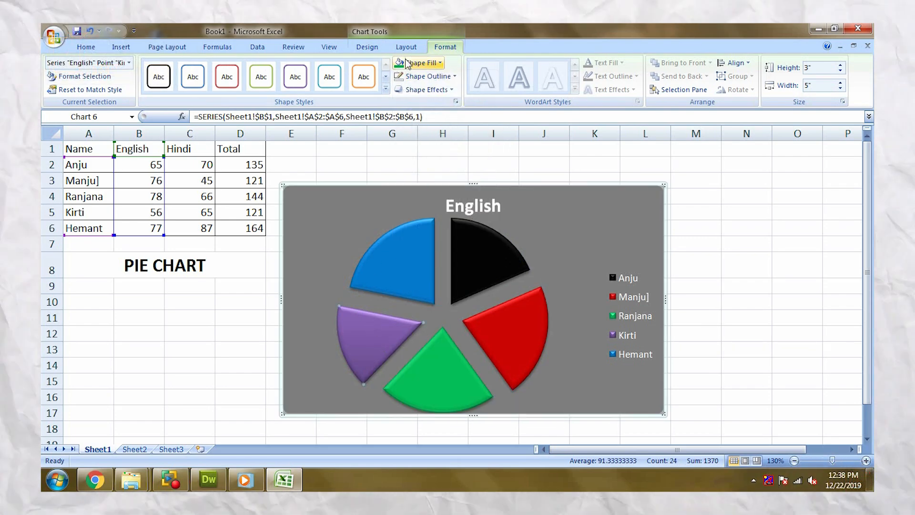
{"action": "left_click", "coordinate": [420, 62]}
{"action": "left_click", "coordinate": [492, 169]}
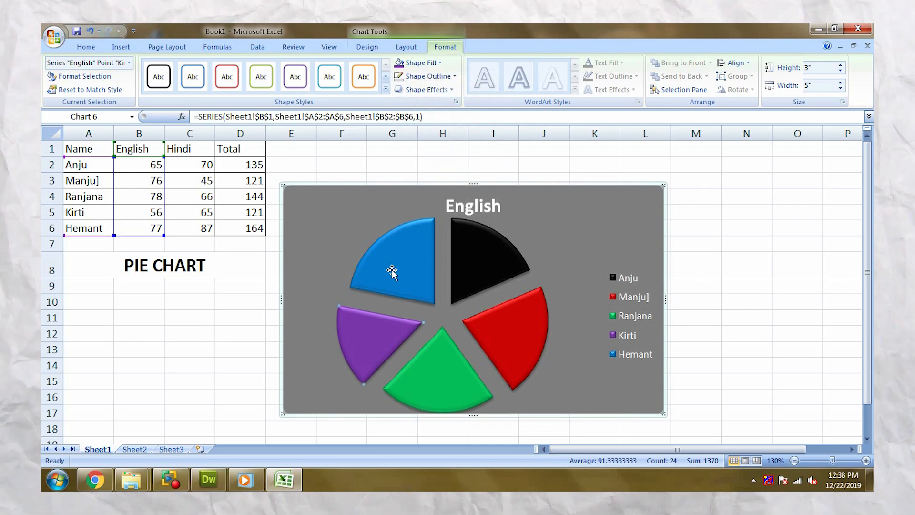
{"action": "left_click", "coordinate": [573, 294]}
{"action": "left_click", "coordinate": [520, 348]}
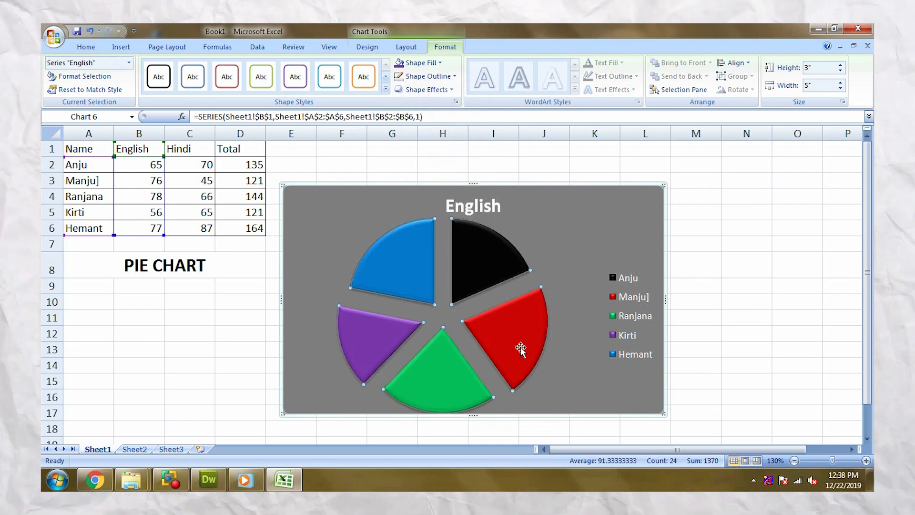
{"action": "left_click", "coordinate": [578, 335]}
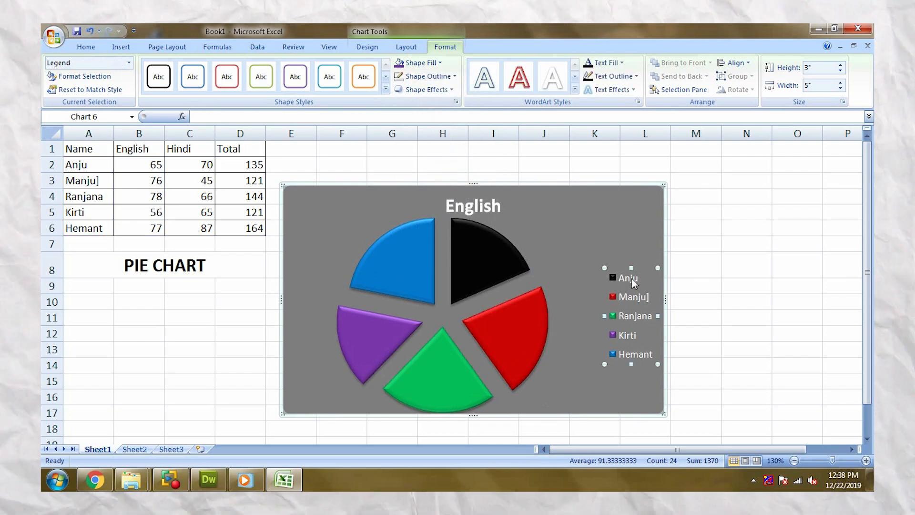